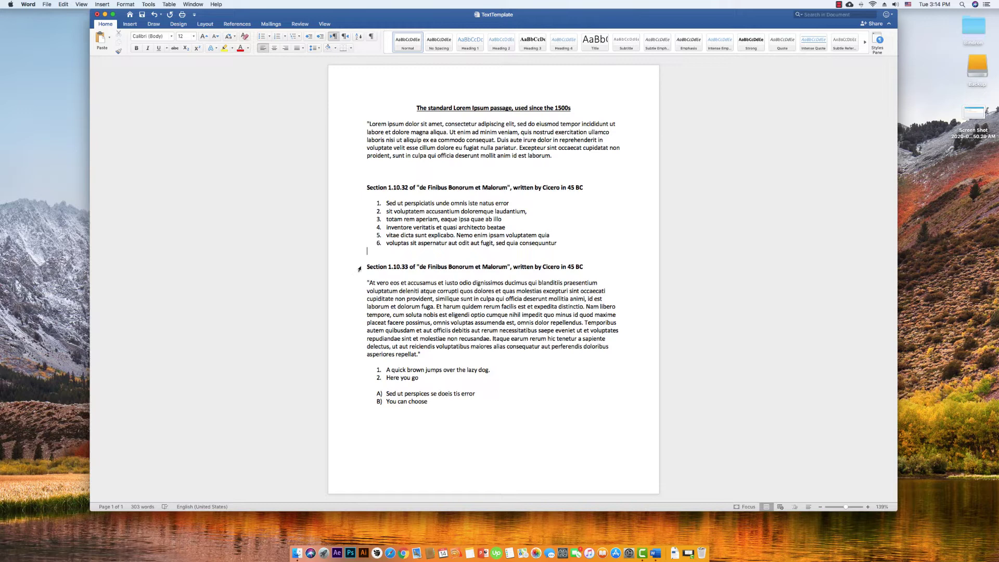
Step: Increase the left indent of the body paragraph under the Section 1.10.33 heading by several levels
{"action": "left_click_drag", "start_coordinate": [357, 284], "coordinate": [354, 358]}
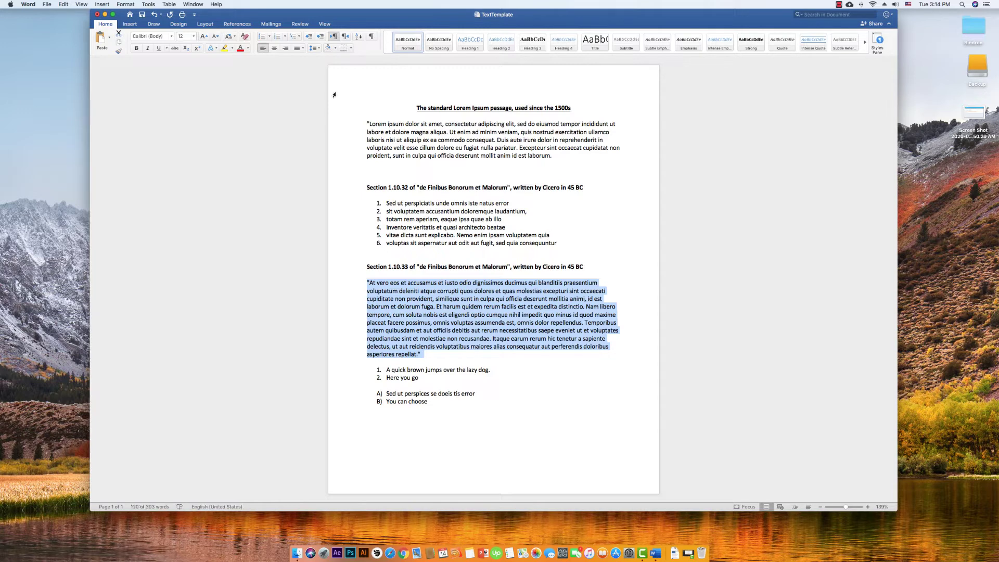
{"action": "left_click", "coordinate": [320, 39]}
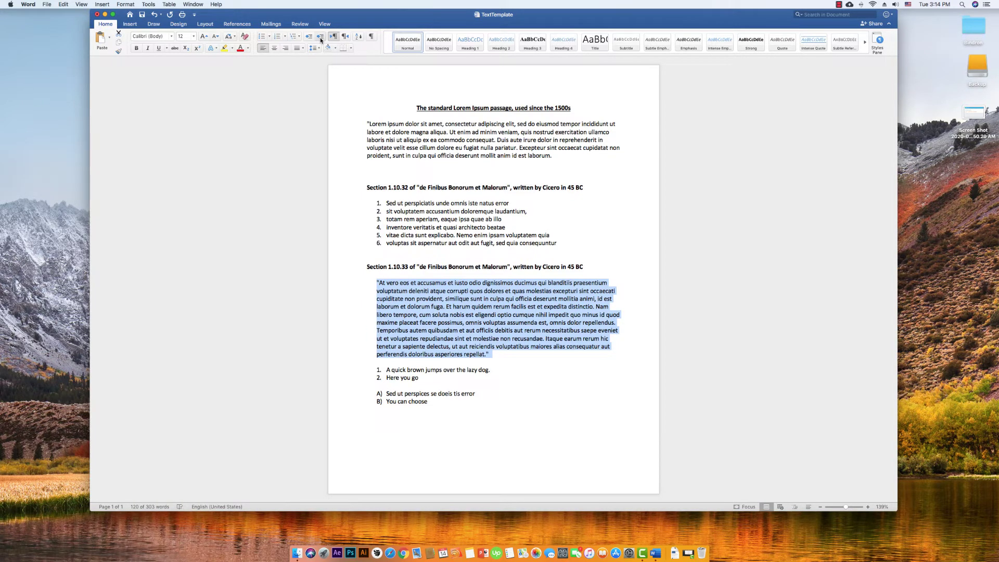
{"action": "left_click", "coordinate": [321, 39]}
{"action": "left_click", "coordinate": [320, 40]}
{"action": "left_click", "coordinate": [320, 39]}
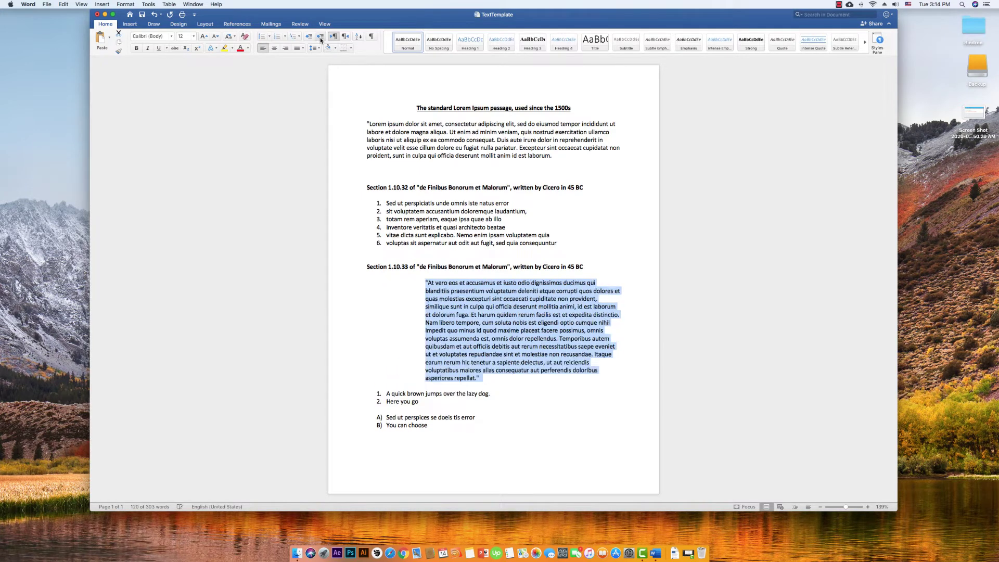
Step: Decrease the indent of the Section 1.10.33 body paragraph back to the left margin
{"action": "left_click", "coordinate": [308, 39]}
{"action": "left_click", "coordinate": [309, 39]}
{"action": "left_click", "coordinate": [309, 39]}
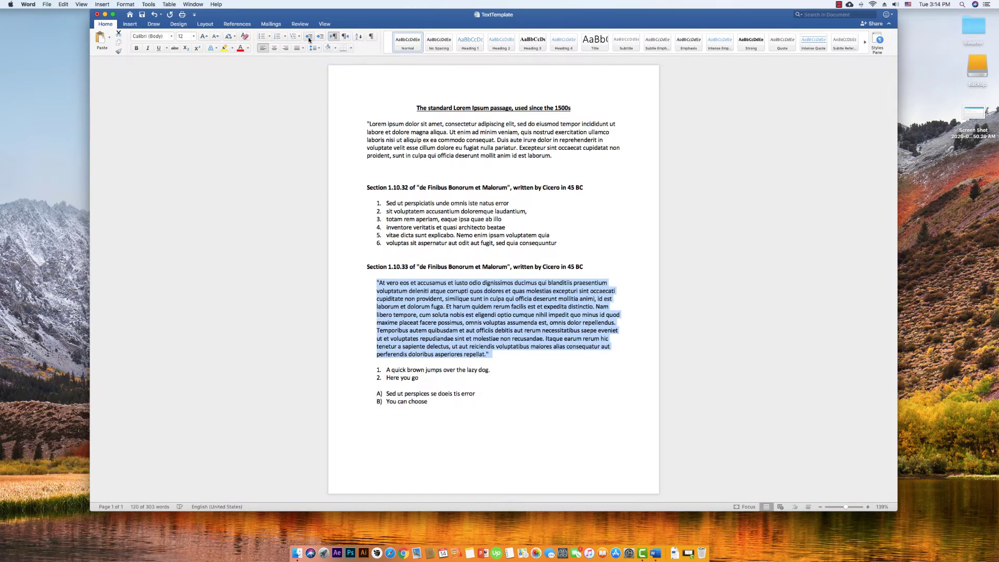
{"action": "left_click", "coordinate": [308, 39]}
Step: Increase the indent of the Section 1.10.33 body paragraph and the two lists below it by one level
{"action": "left_click_drag", "start_coordinate": [349, 283], "coordinate": [409, 406]}
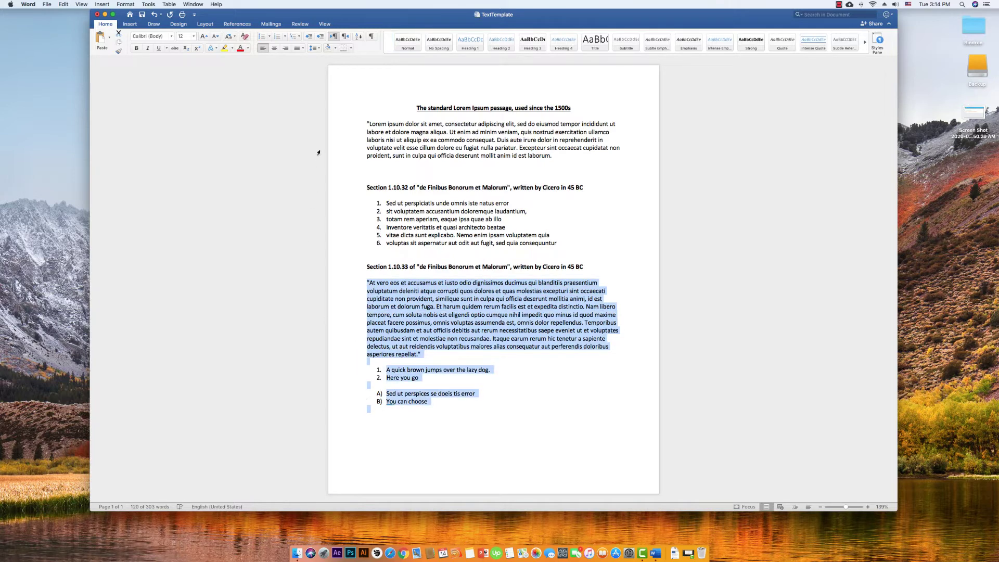
{"action": "left_click", "coordinate": [320, 38]}
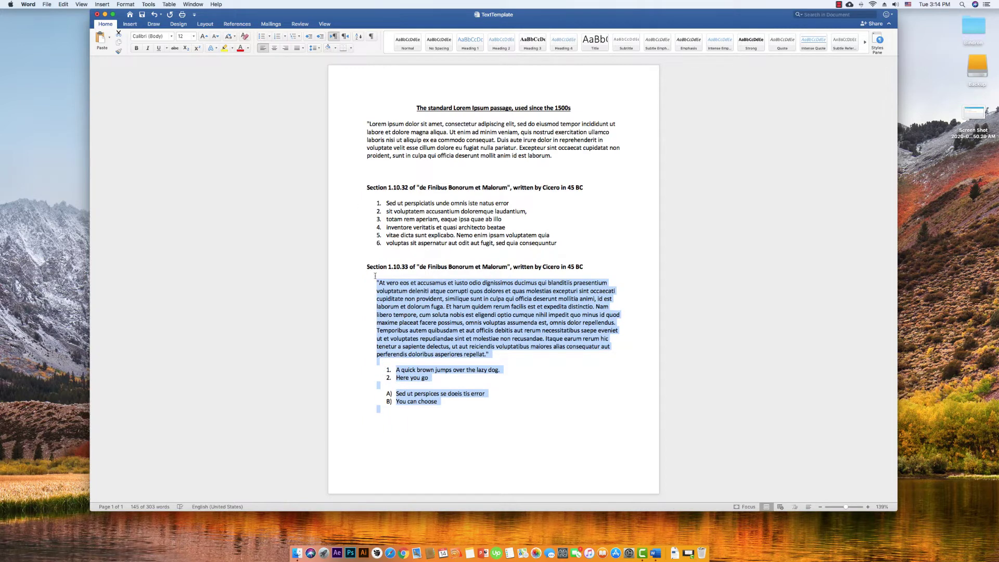
{"action": "left_click", "coordinate": [427, 323]}
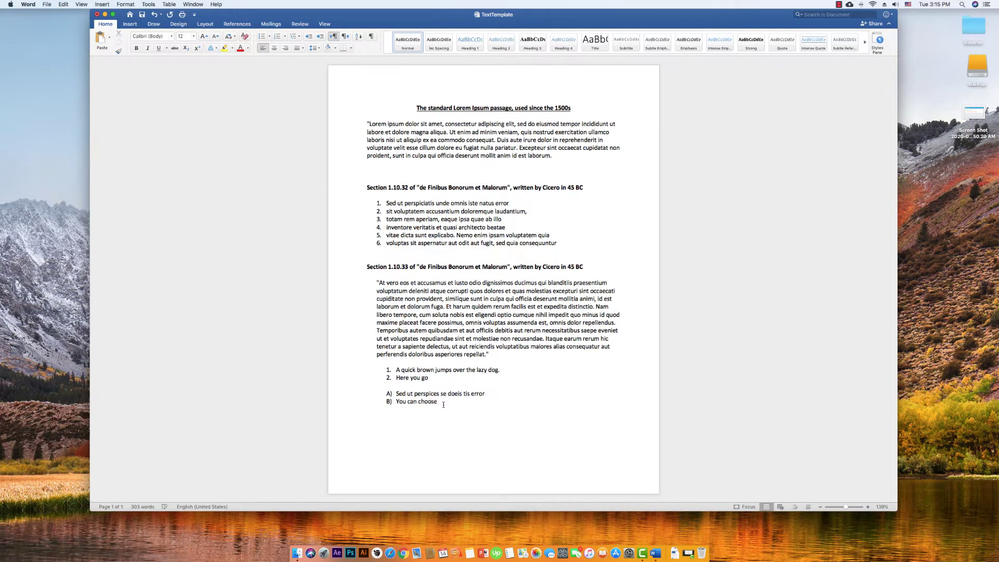
Step: Return only the Section 1.10.33 body paragraph to the left margin, leaving out the lists below it
{"action": "left_click_drag", "start_coordinate": [350, 283], "coordinate": [348, 353]}
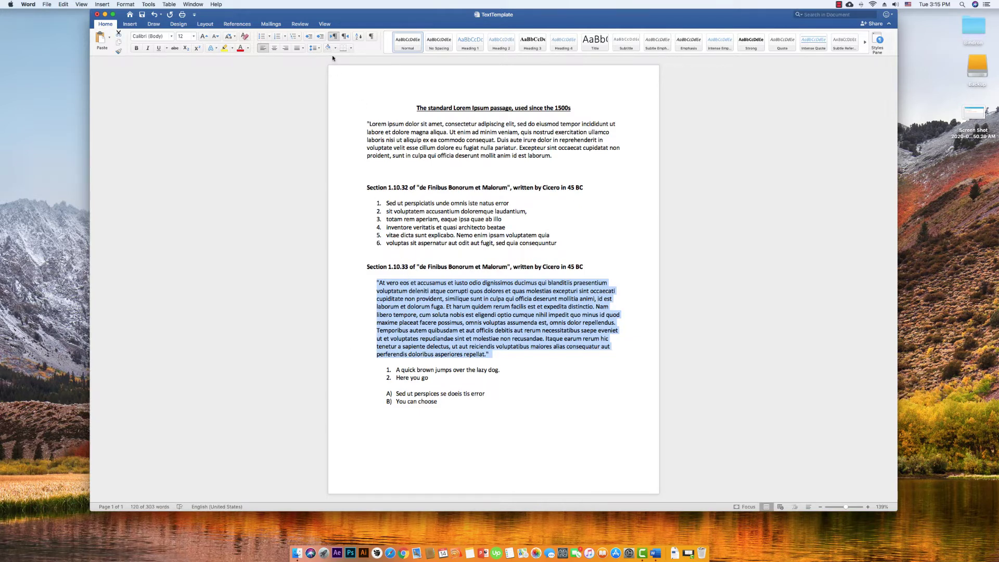
{"action": "left_click", "coordinate": [321, 36]}
{"action": "left_click", "coordinate": [308, 37]}
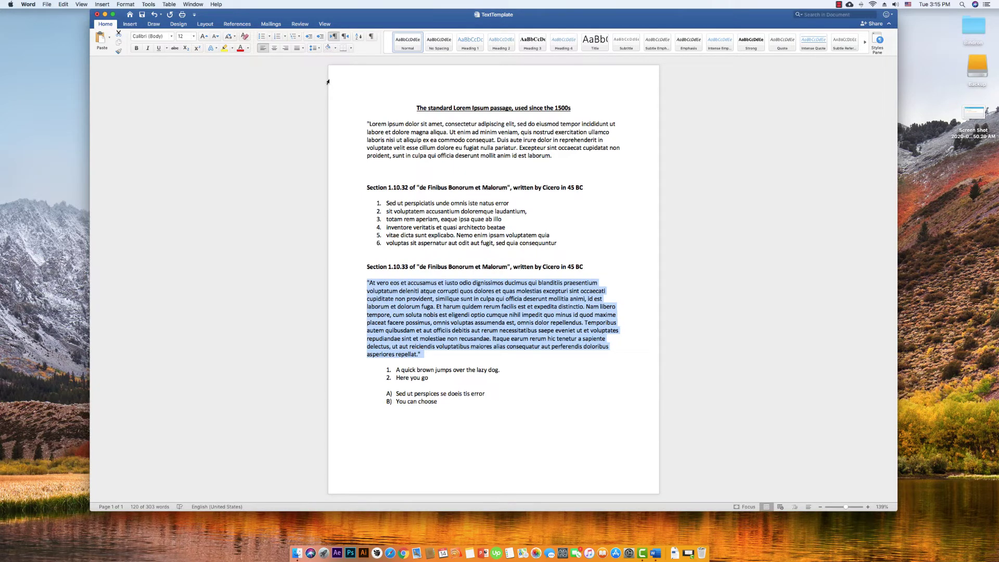
Step: Indent the Section 1.10.33 body paragraph step by step until it starts near the middle of the page
{"action": "left_click_drag", "start_coordinate": [354, 121], "coordinate": [362, 163]}
{"action": "left_click_drag", "start_coordinate": [360, 284], "coordinate": [365, 355]}
{"action": "key", "text": "Tab"}
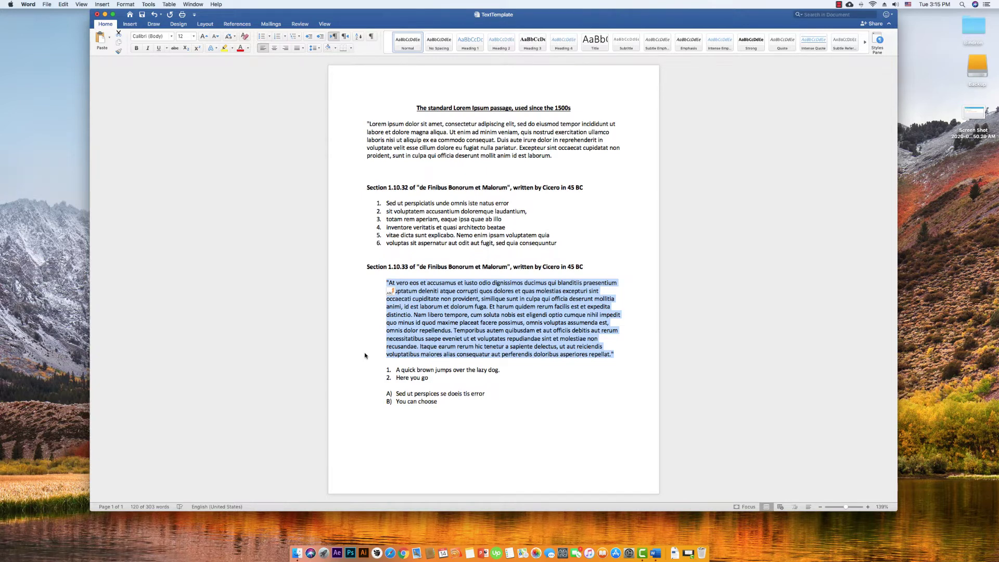
{"action": "key", "text": "Tab"}
{"action": "key", "text": "Tab"}
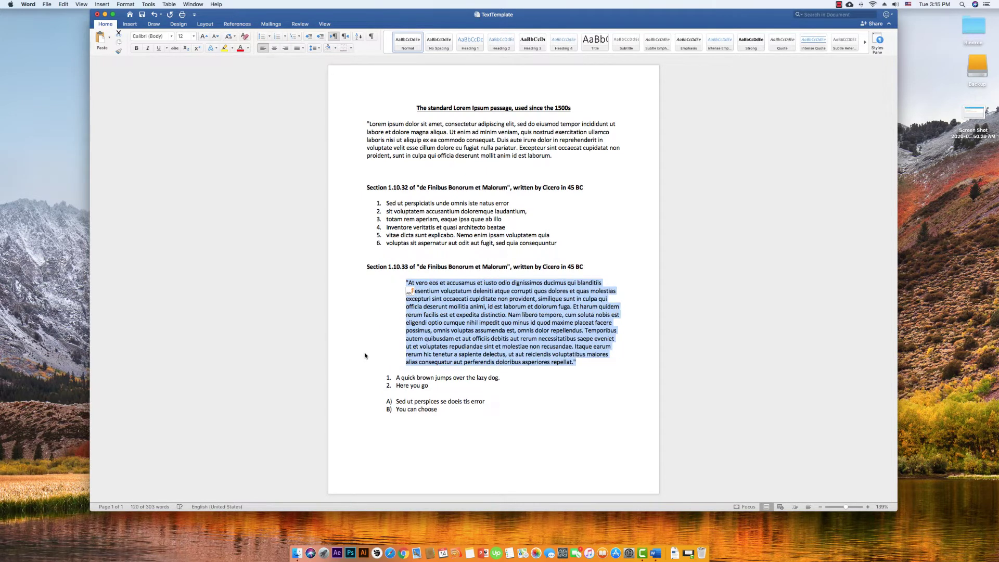
{"action": "key", "text": "Tab"}
{"action": "key", "text": "Tab"}
{"action": "key", "text": "Tab"}
{"action": "key", "text": "Tab"}
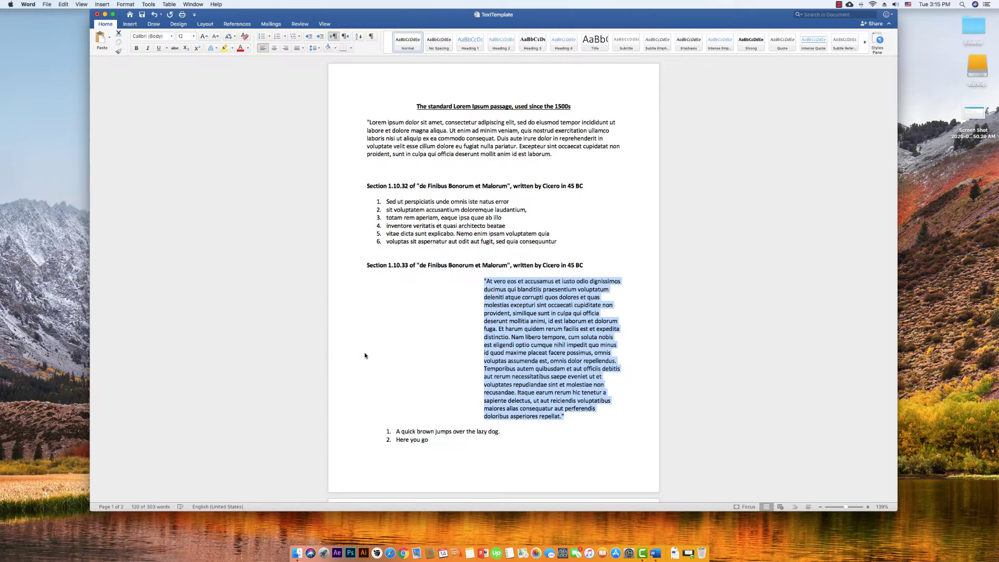
Step: Remove all the added indent levels from the Section 1.10.33 body paragraph, down to the left margin
{"action": "key", "text": "super+shift+m"}
{"action": "key", "text": "super+shift+m"}
{"action": "key", "text": "super+shift+m"}
{"action": "key", "text": "super+shift+m"}
{"action": "key", "text": "super+shift+m"}
{"action": "key", "text": "super+shift+m"}
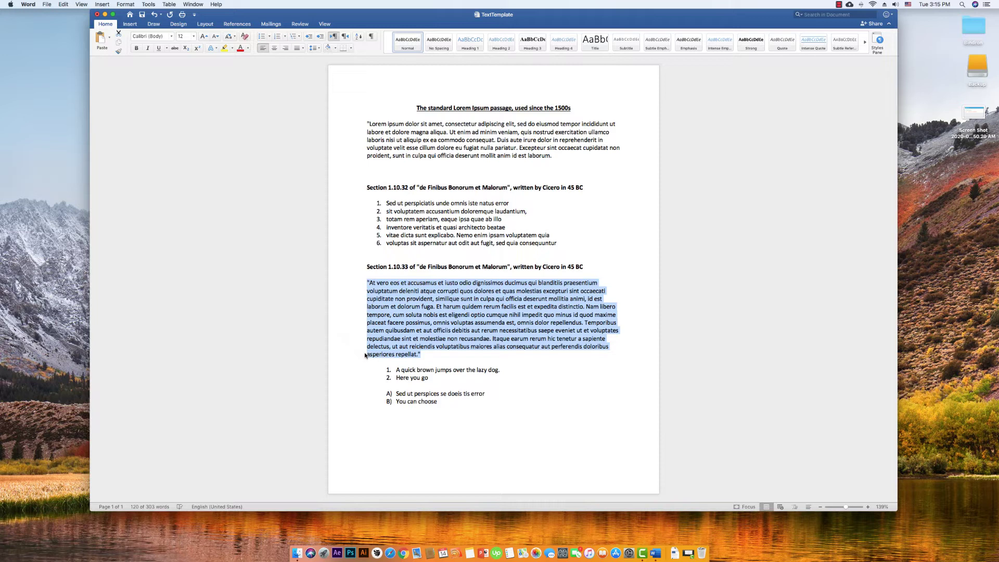
Step: Indent the selected Section 1.10.33 paragraph a few levels and bring it back to the left margin
{"action": "key", "text": "ctrl+shift+m"}
{"action": "key", "text": "ctrl+shift+m"}
{"action": "left_click", "coordinate": [309, 36]}
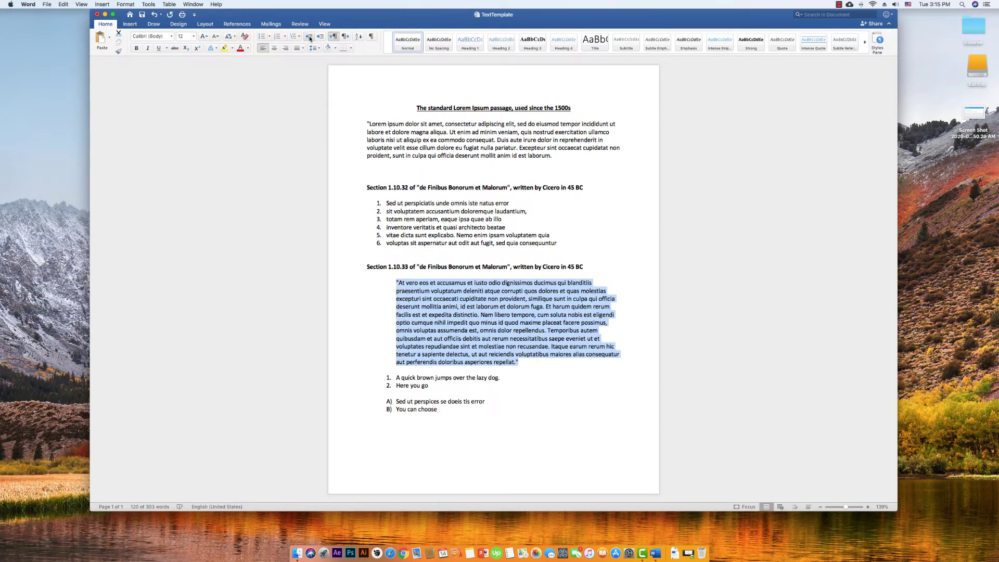
{"action": "left_click", "coordinate": [310, 37]}
{"action": "left_click", "coordinate": [310, 37]}
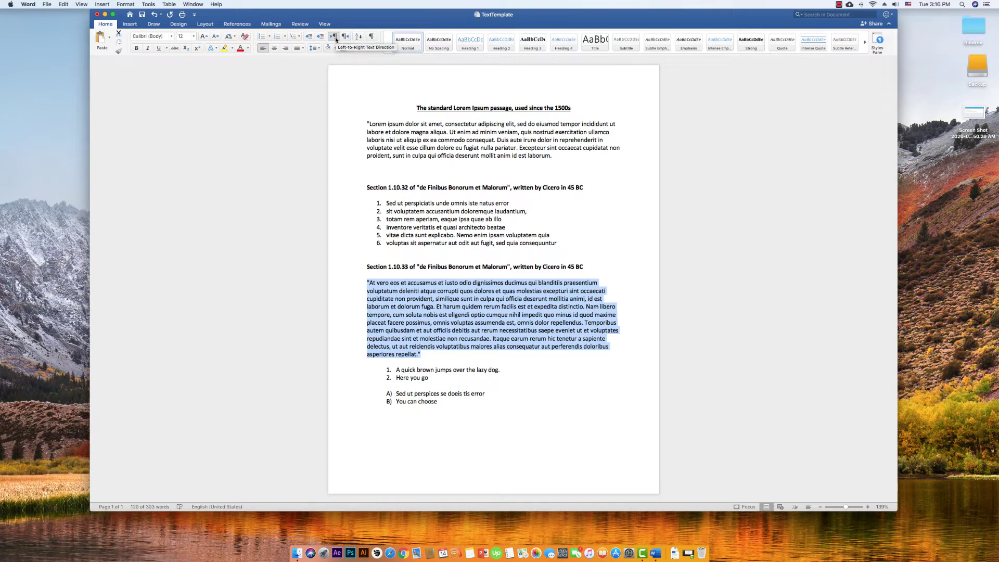
Step: Open the Sort Text options for the selected paragraph, examine the Sort by choices, and cancel without sorting
{"action": "left_click", "coordinate": [359, 37]}
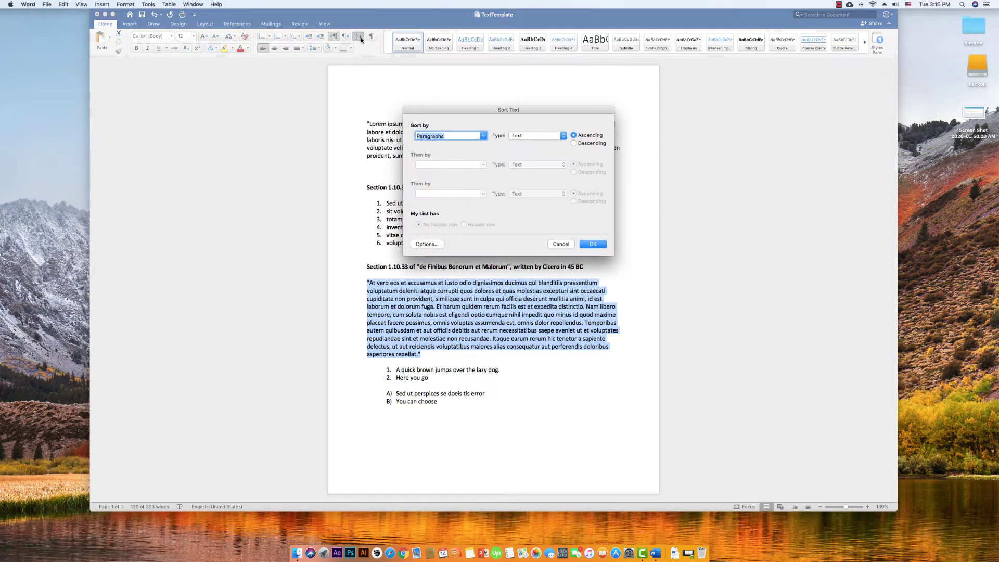
{"action": "left_click_drag", "start_coordinate": [519, 112], "coordinate": [580, 161]}
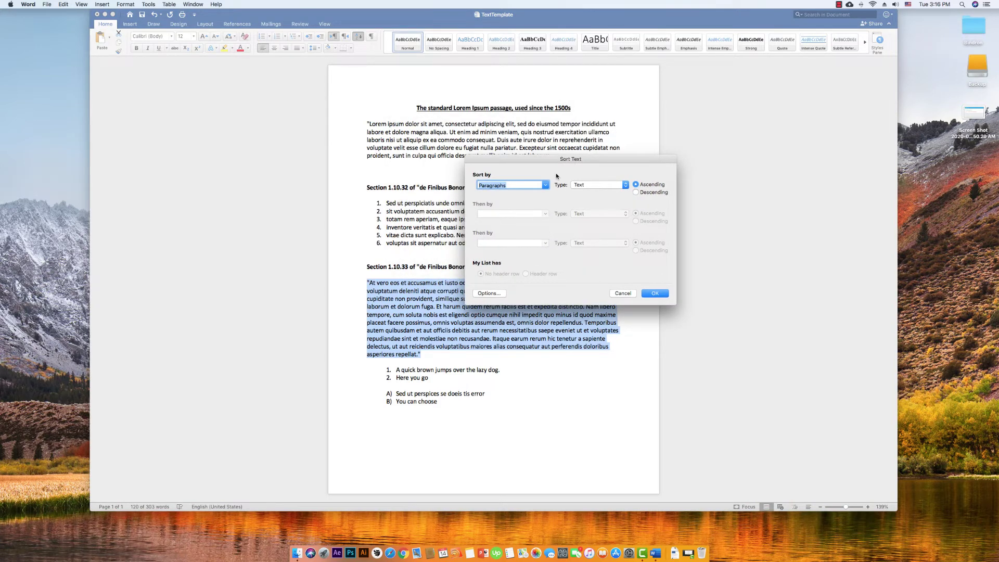
{"action": "left_click_drag", "start_coordinate": [570, 160], "coordinate": [588, 194]}
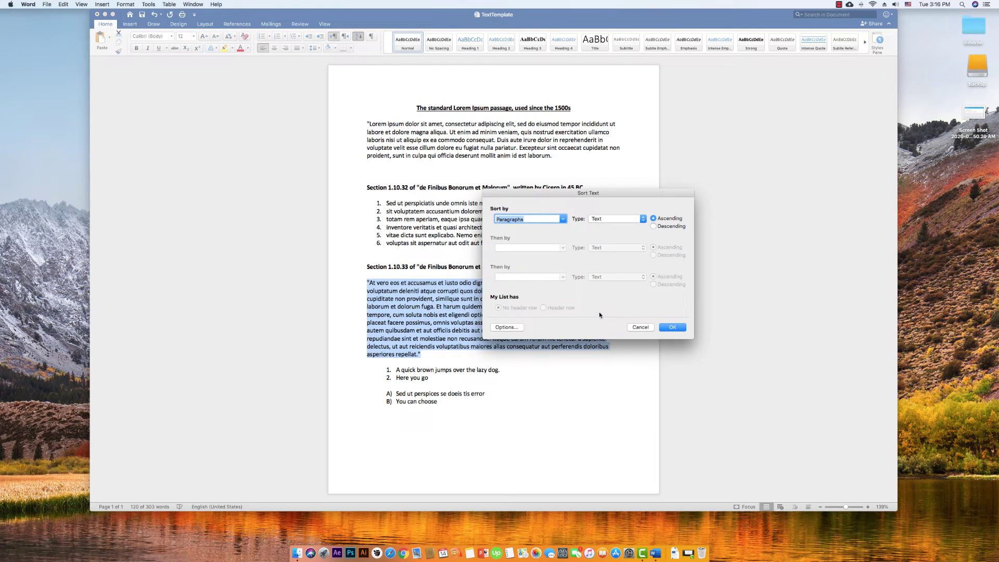
{"action": "left_click", "coordinate": [564, 219]}
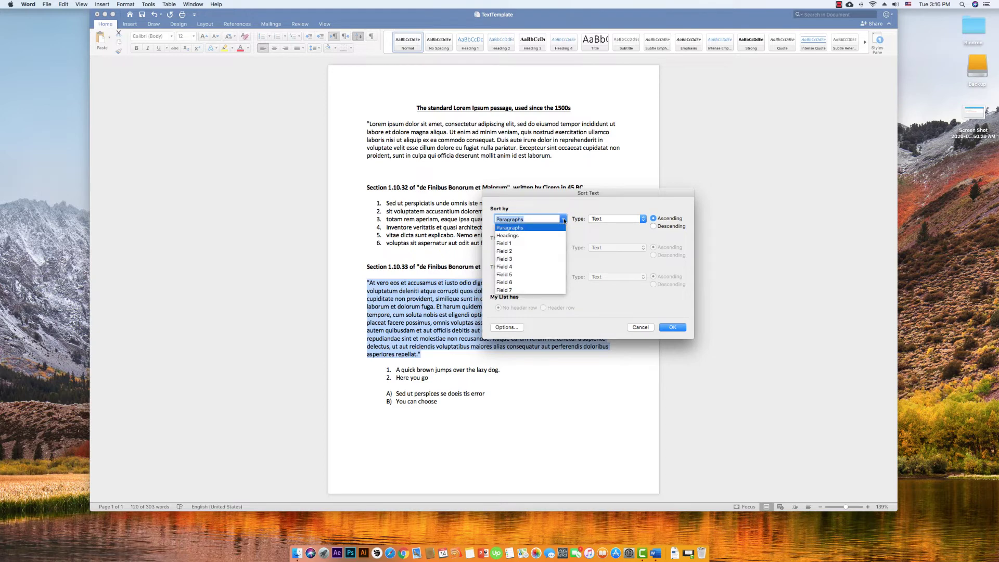
{"action": "left_click", "coordinate": [589, 239]}
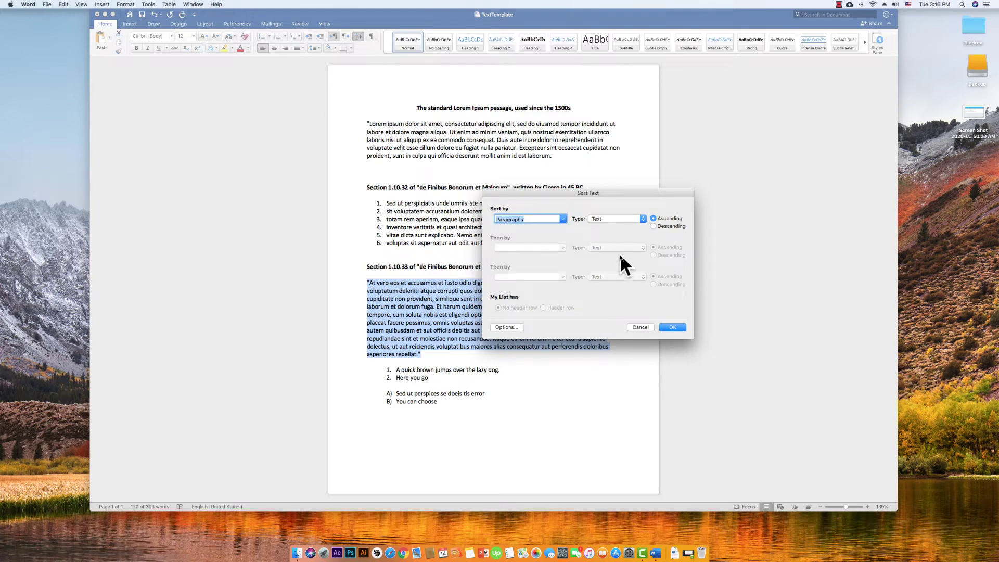
{"action": "left_click", "coordinate": [639, 328]}
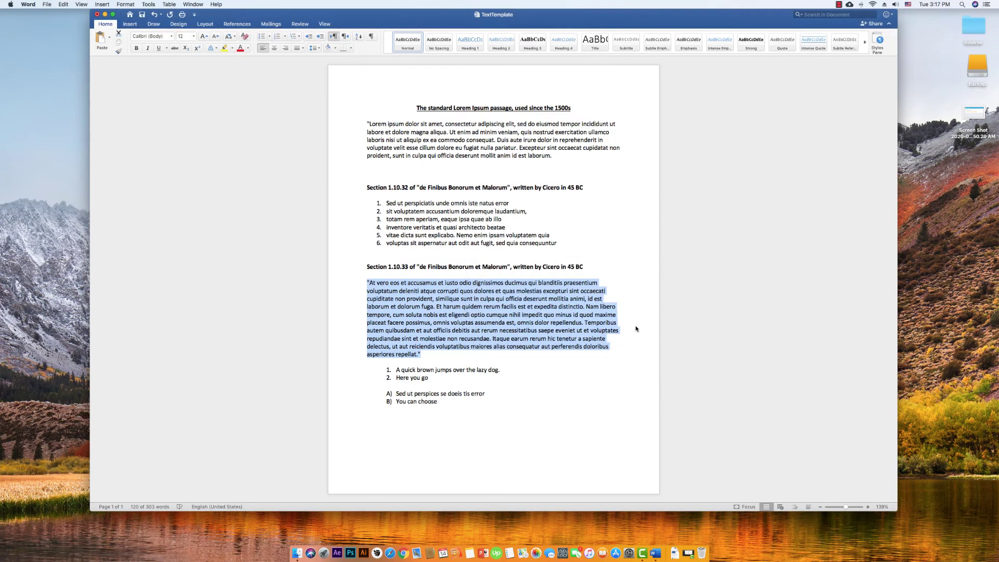
{"action": "left_click", "coordinate": [427, 160]}
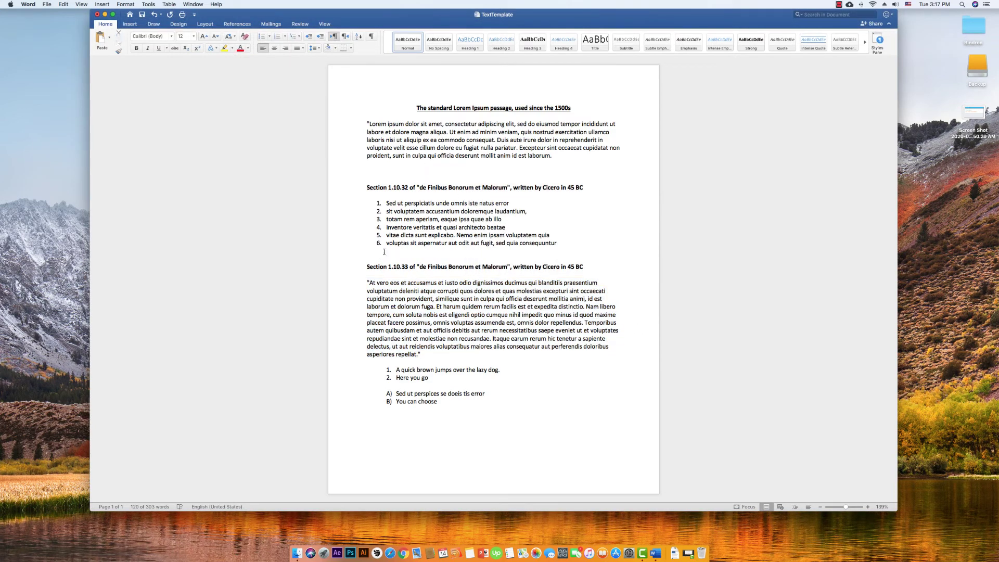
Step: Change the font color of the title "The standard Lorem Ipsum passage, used since the 1500s" to the darkest blue theme shade
{"action": "left_click", "coordinate": [357, 113]}
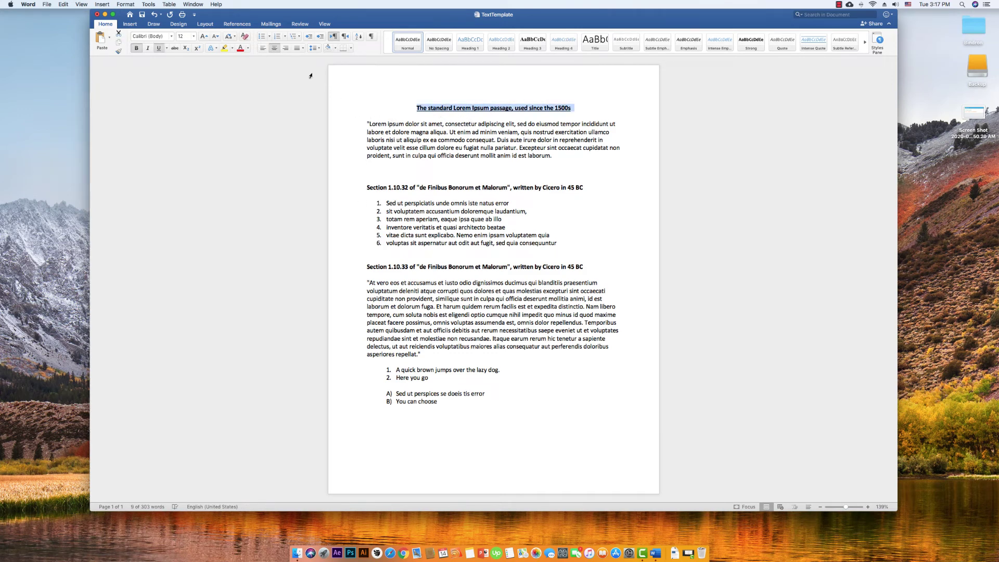
{"action": "left_click", "coordinate": [248, 48]}
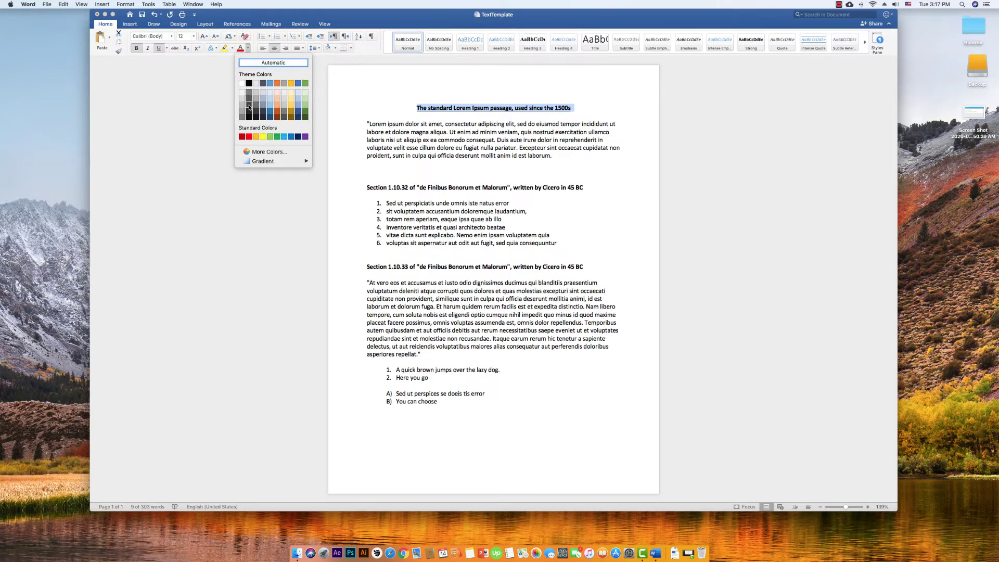
{"action": "left_click", "coordinate": [270, 117]}
{"action": "left_click", "coordinate": [418, 118]}
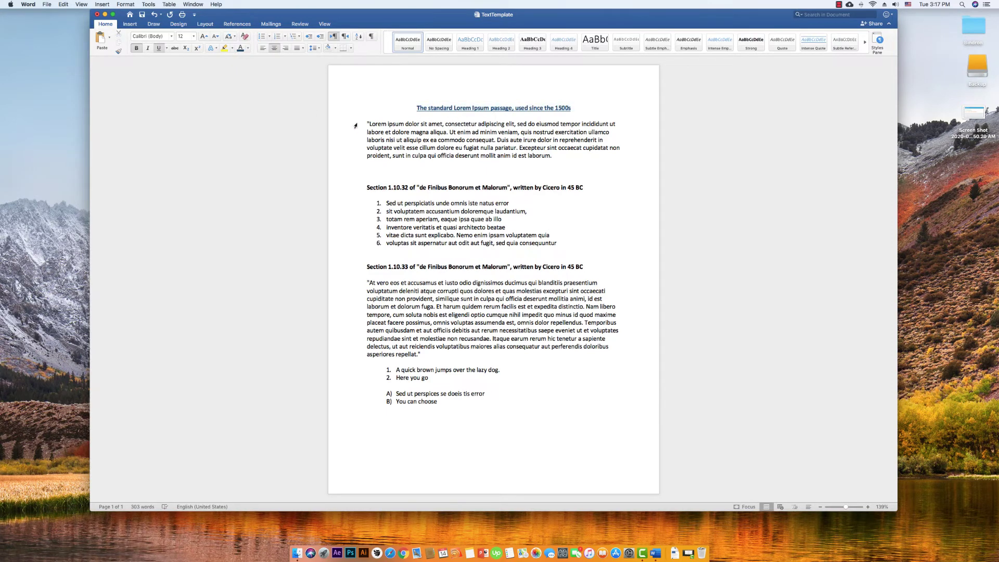
Step: Change the font color of the first paragraph below the title to a dark gray theme shade
{"action": "left_click_drag", "start_coordinate": [354, 128], "coordinate": [354, 155]}
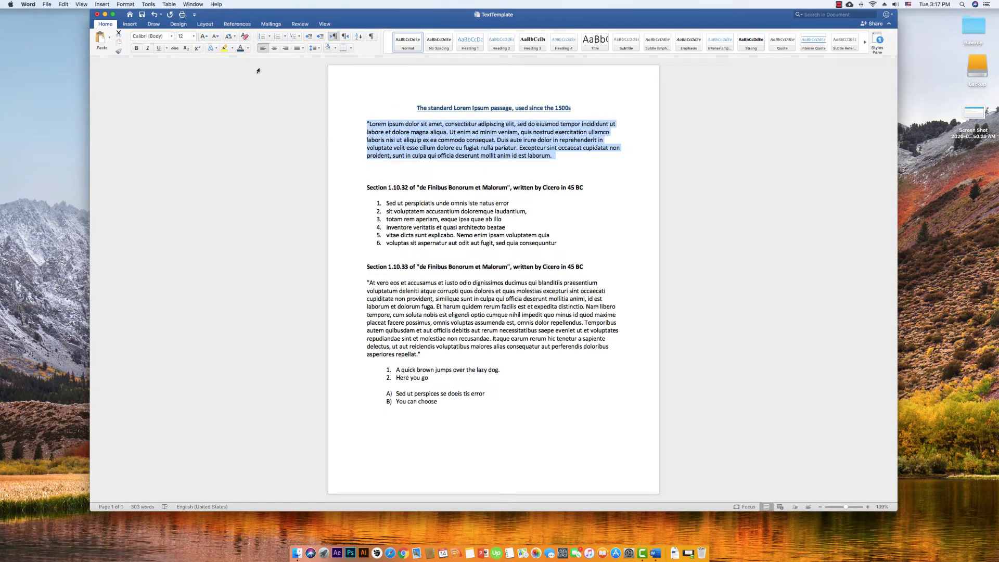
{"action": "left_click", "coordinate": [249, 48]}
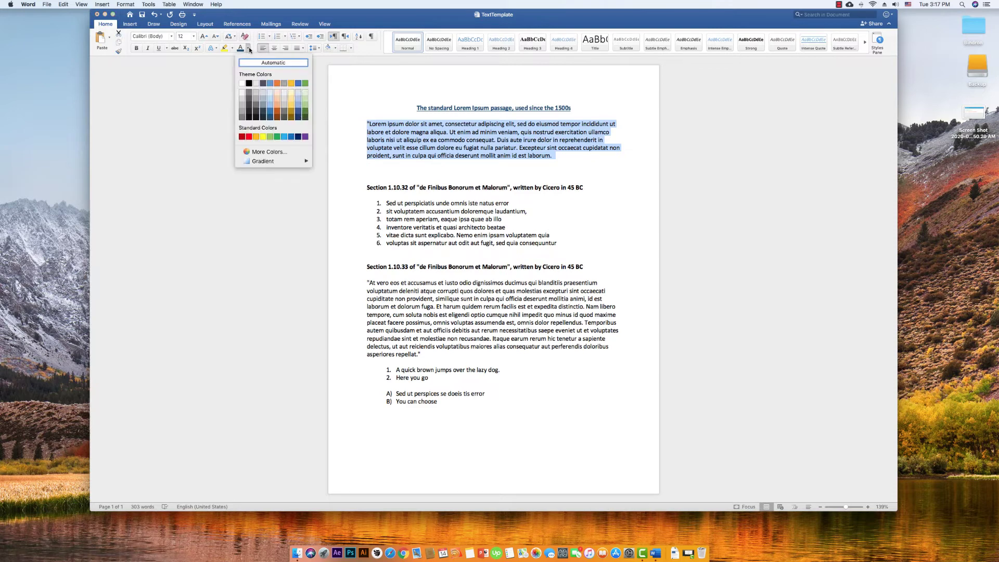
{"action": "left_click", "coordinate": [256, 113]}
{"action": "left_click", "coordinate": [459, 161]}
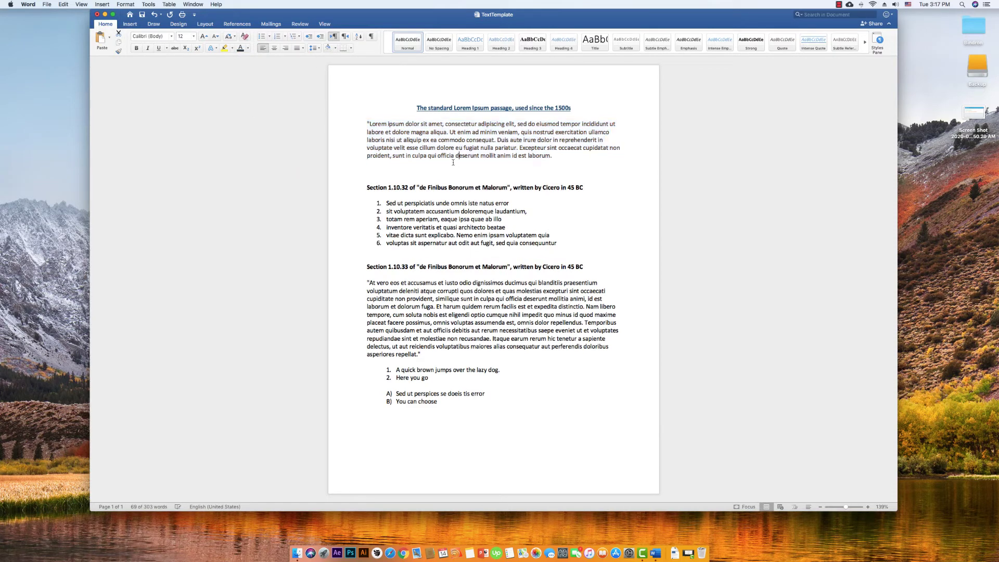
{"action": "left_click", "coordinate": [537, 175]}
Step: Open the custom font color choices for the numbered and lettered lists at the end of the document
{"action": "left_click_drag", "start_coordinate": [357, 368], "coordinate": [359, 403]}
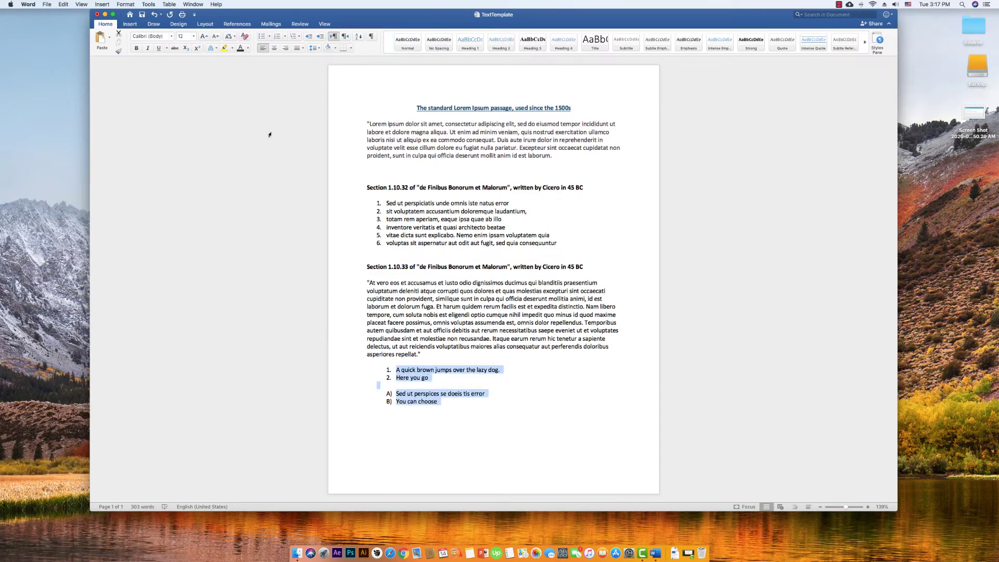
{"action": "left_click", "coordinate": [248, 48]}
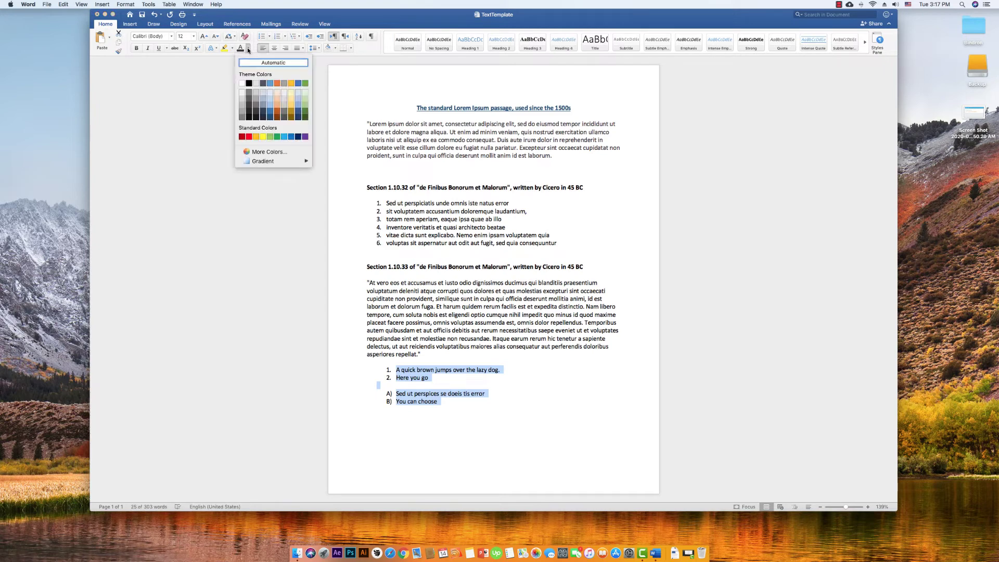
{"action": "left_click", "coordinate": [282, 155]}
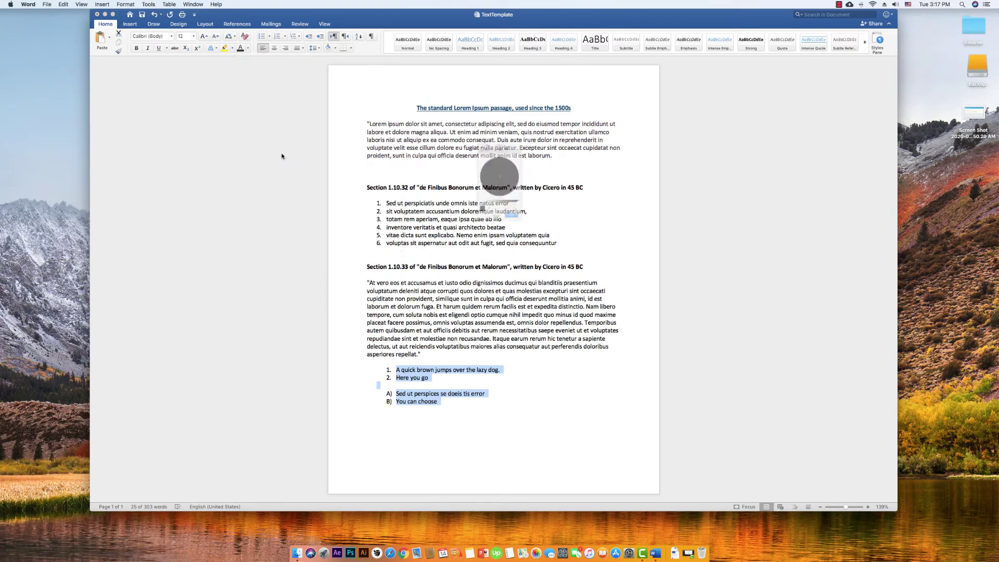
Step: Try mixing a brown with the RGB sliders, using red 149, green 104 and blue 0
{"action": "left_click", "coordinate": [476, 117]}
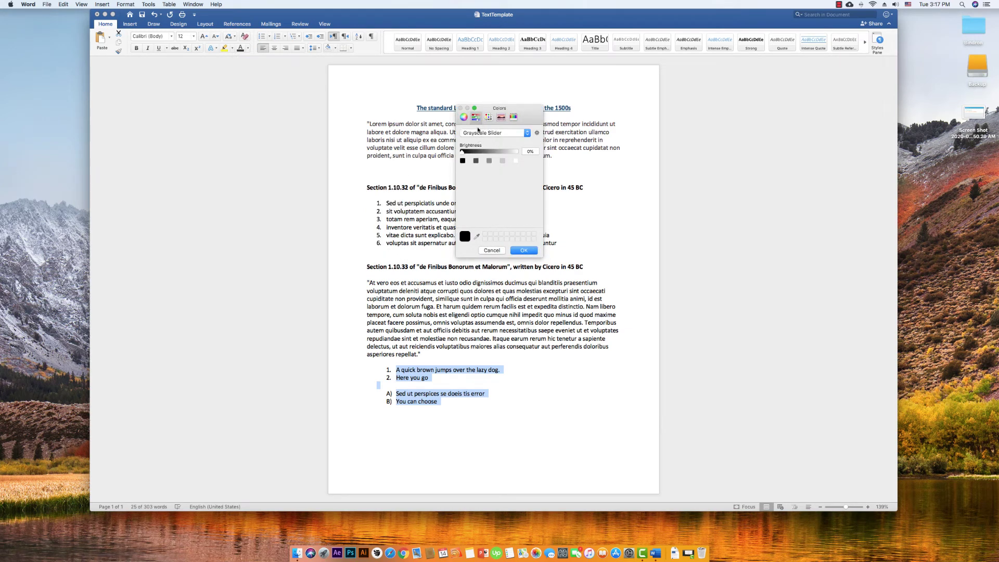
{"action": "left_click", "coordinate": [523, 134]}
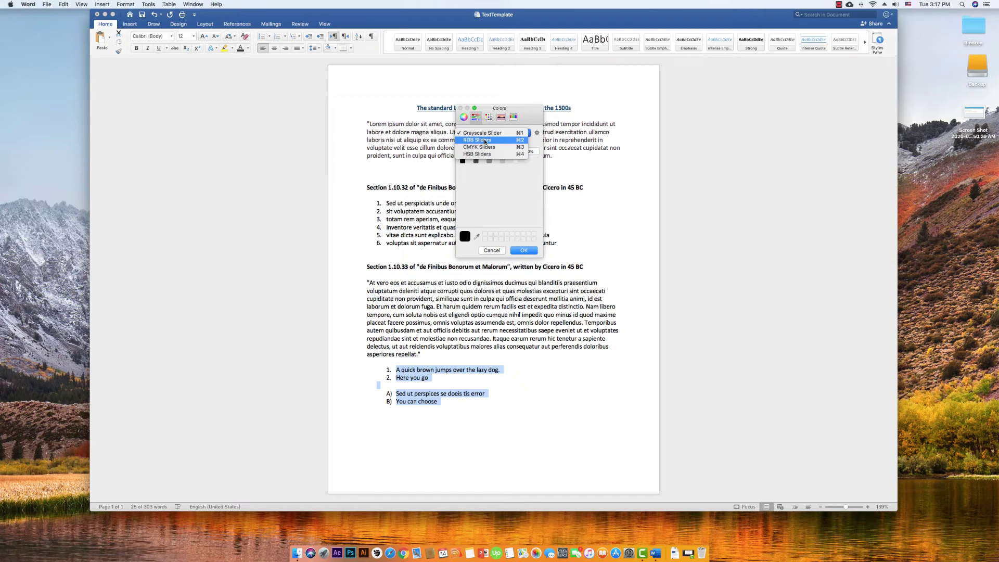
{"action": "left_click", "coordinate": [519, 143]}
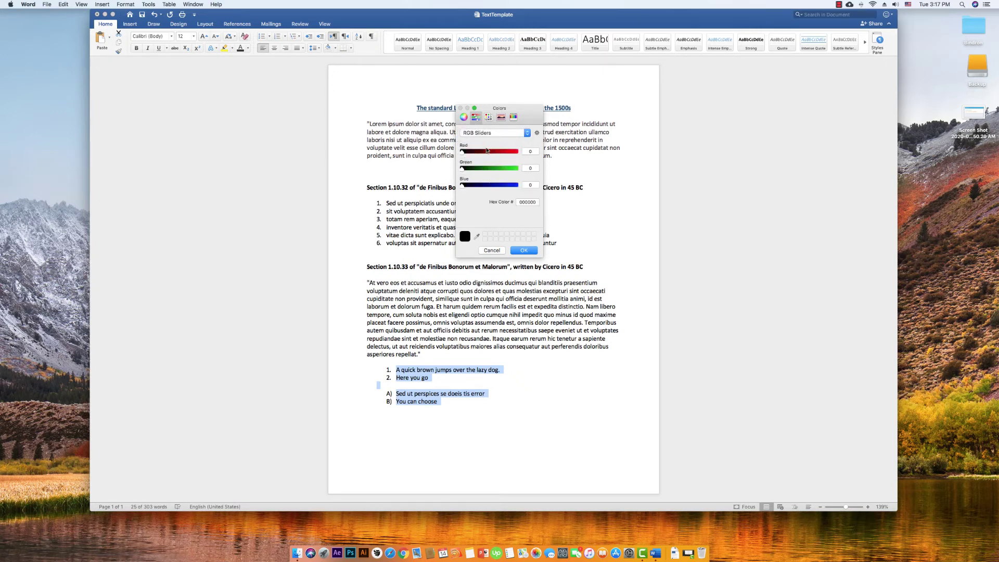
{"action": "left_click", "coordinate": [488, 151]}
{"action": "left_click_drag", "start_coordinate": [486, 169], "coordinate": [484, 169]}
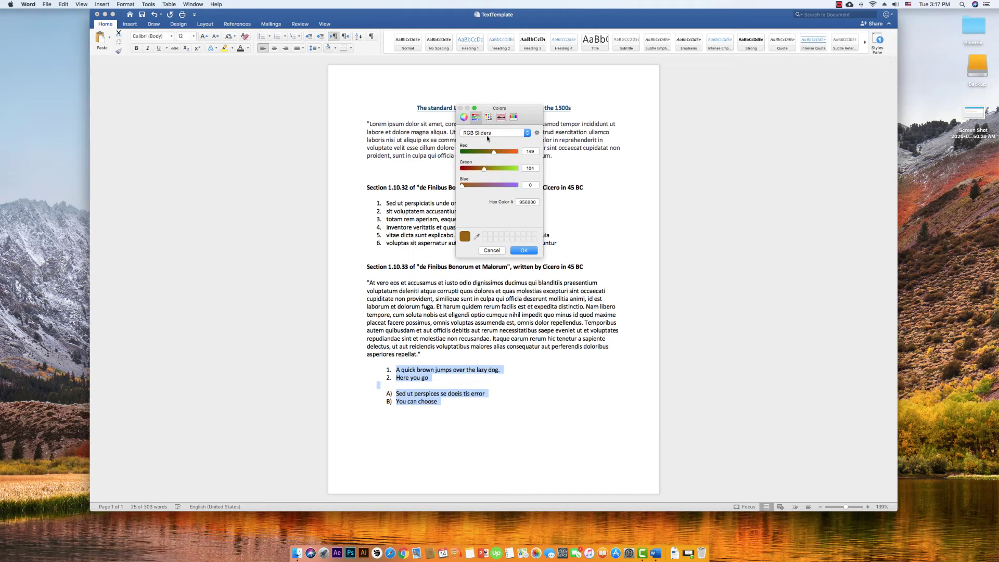
Step: Try Magenta and Orange from the Apple color palette, and apply Blue to the selected lists
{"action": "left_click", "coordinate": [488, 117]}
{"action": "scroll", "coordinate": [487, 195], "scroll_direction": "down", "scroll_amount": 2}
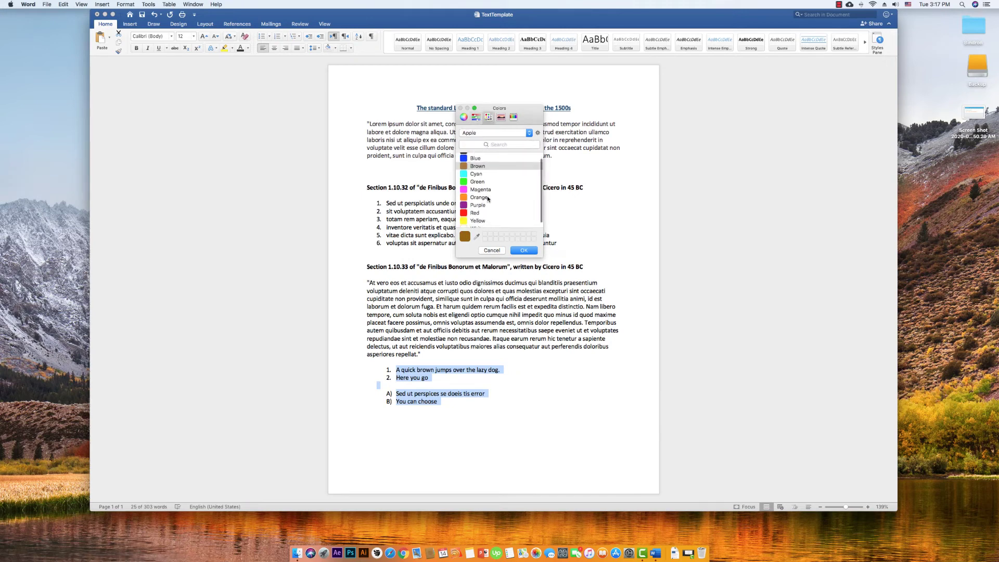
{"action": "left_click", "coordinate": [474, 185]}
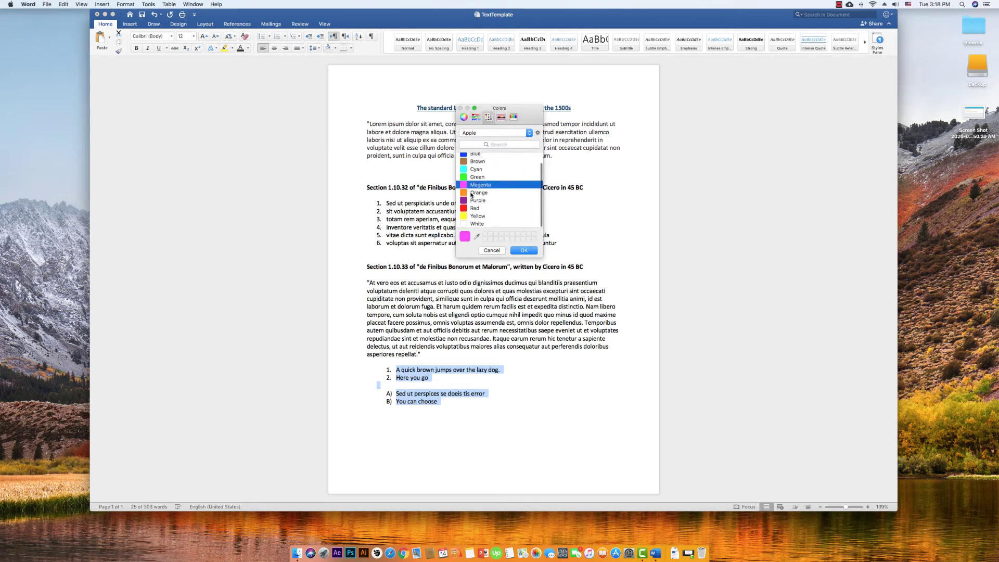
{"action": "left_click", "coordinate": [475, 193]}
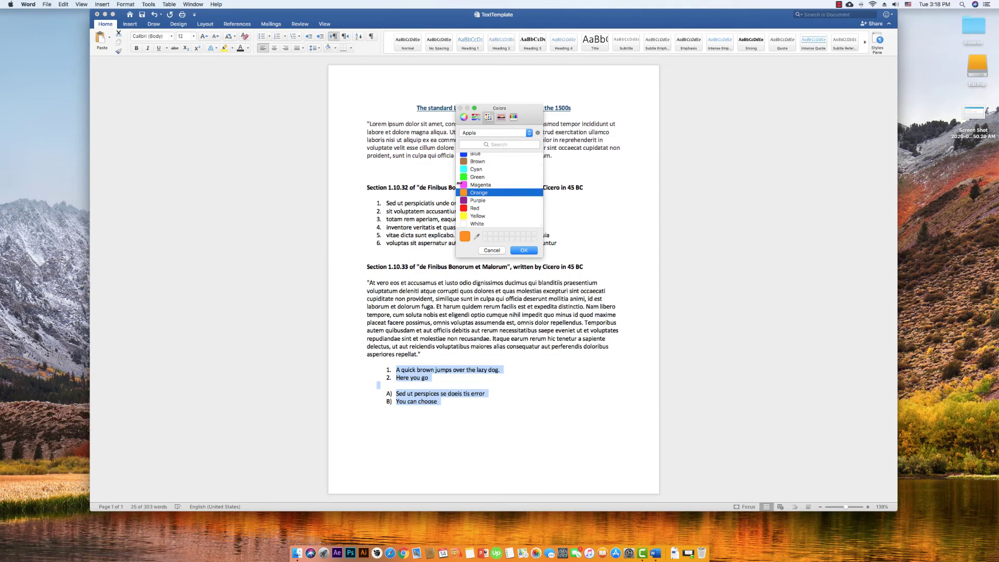
{"action": "scroll", "coordinate": [475, 171], "scroll_direction": "up", "scroll_amount": 1}
{"action": "left_click", "coordinate": [475, 164]}
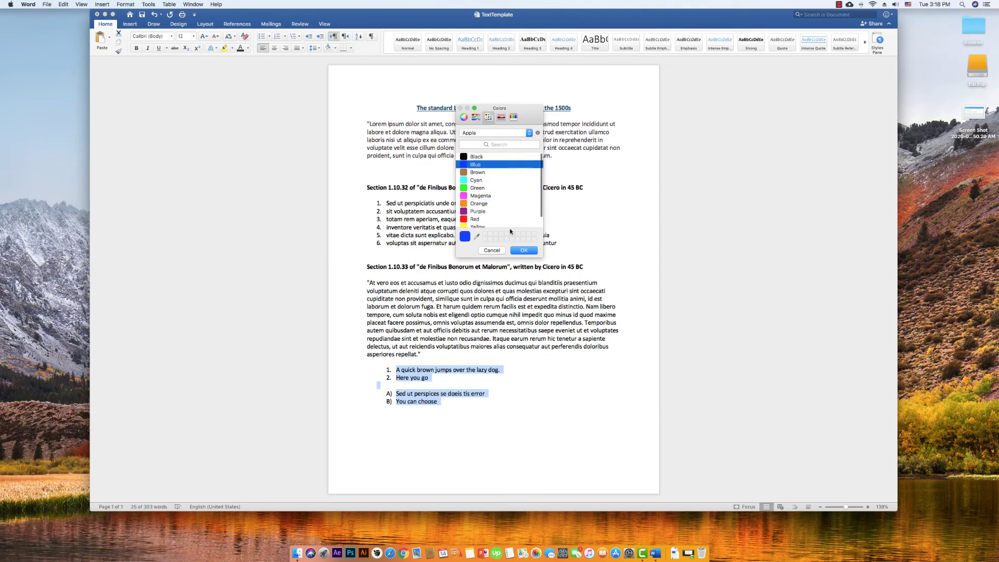
{"action": "left_click", "coordinate": [523, 250]}
Step: Highlight the words "similique sunt in culpa" in the Section 1.10.33 paragraph in yellow
{"action": "left_click", "coordinate": [492, 321]}
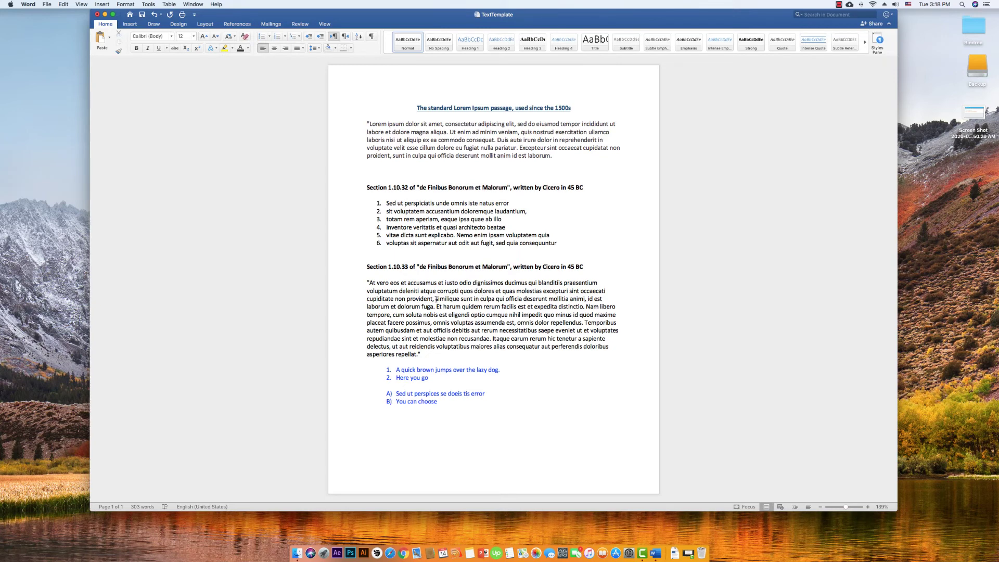
{"action": "left_click_drag", "start_coordinate": [435, 299], "coordinate": [490, 301]}
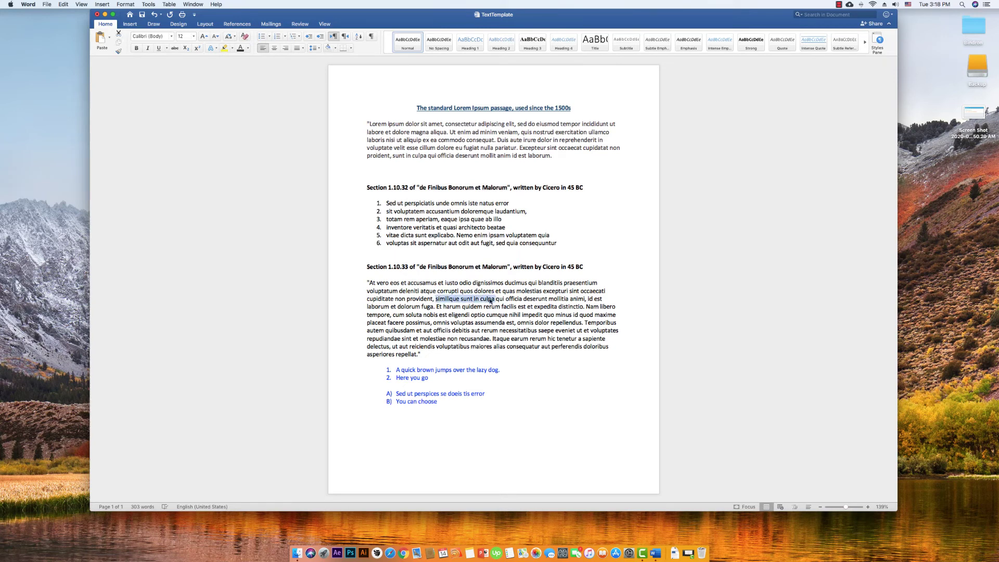
{"action": "left_click", "coordinate": [224, 48]}
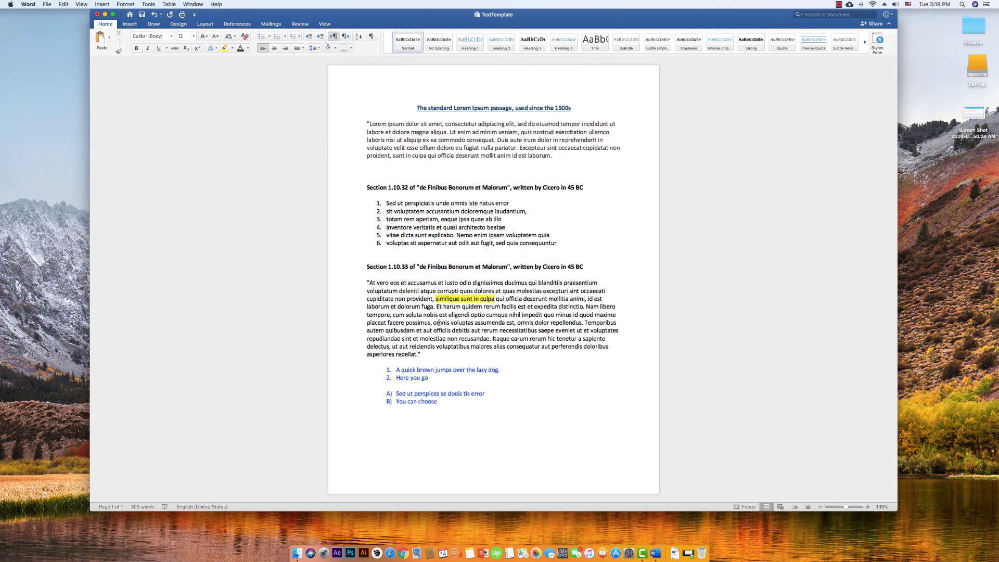
Step: Highlight "omnis voluptas assumenda est, omnis dolor repellendus" in the Section 1.10.33 paragraph in dark green
{"action": "left_click_drag", "start_coordinate": [432, 323], "coordinate": [566, 325]}
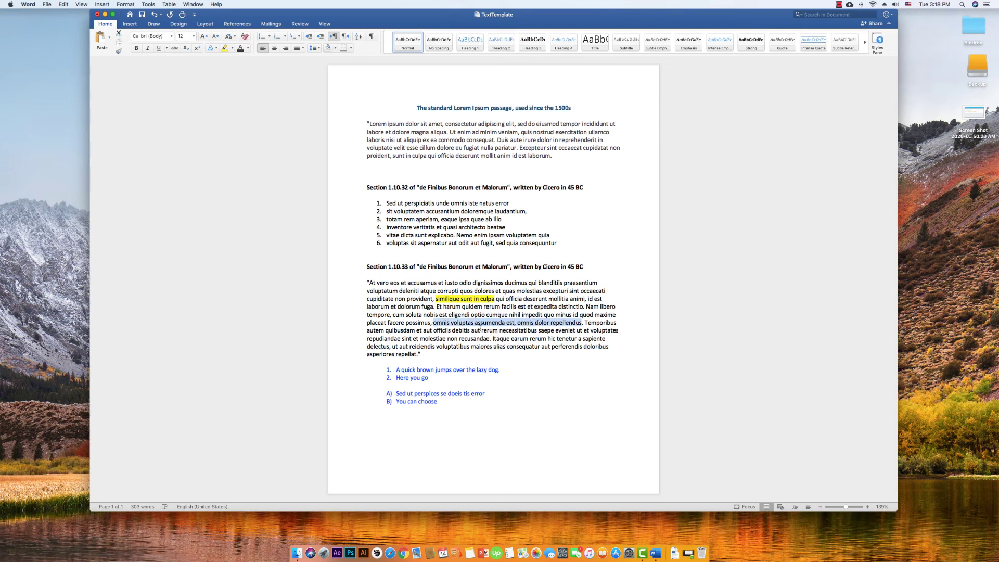
{"action": "left_click", "coordinate": [232, 48]}
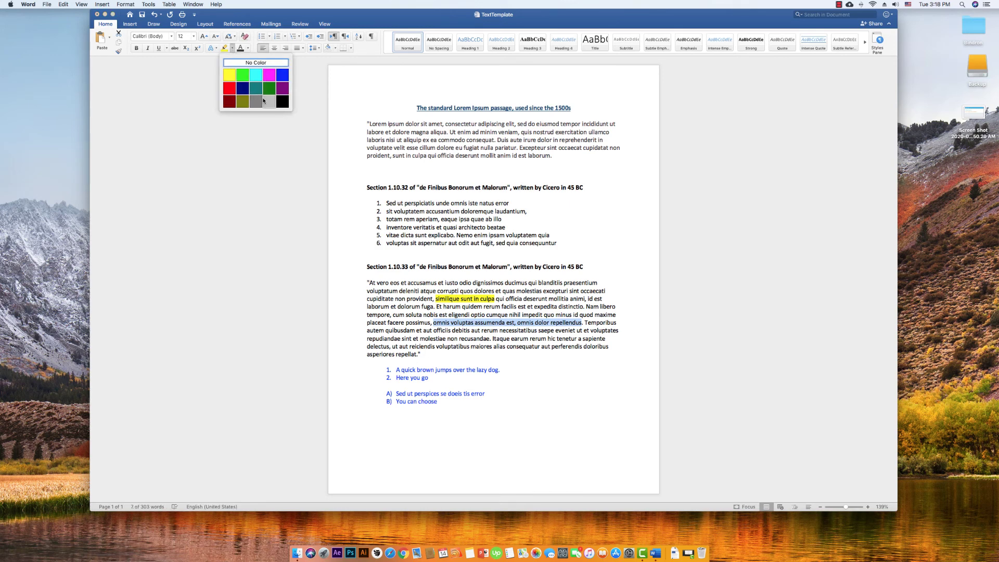
{"action": "left_click", "coordinate": [269, 88]}
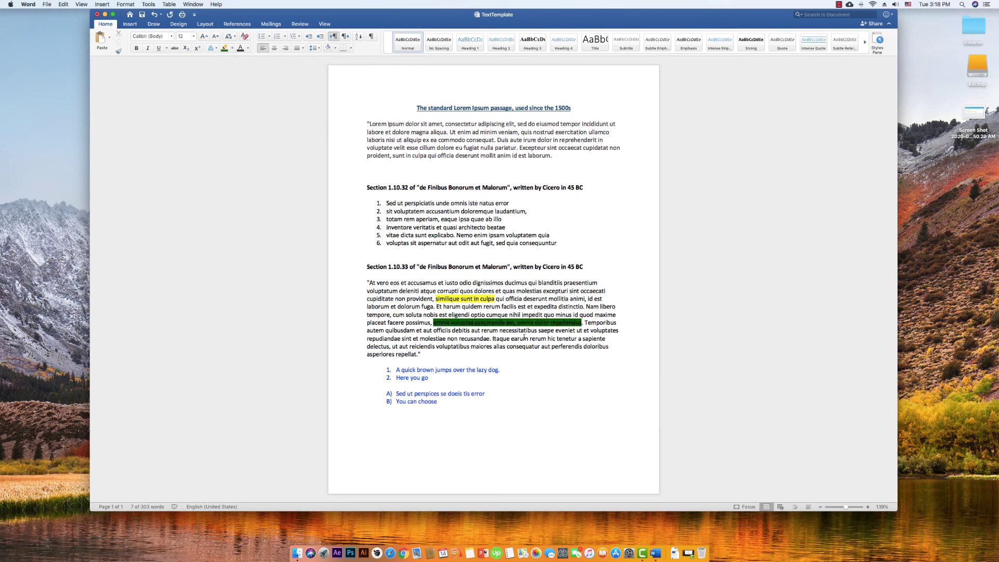
Step: Remove the dark green highlight from "omnis voluptas assumenda est, omnis dolor repellendus"
{"action": "triple_click", "coordinate": [560, 324]}
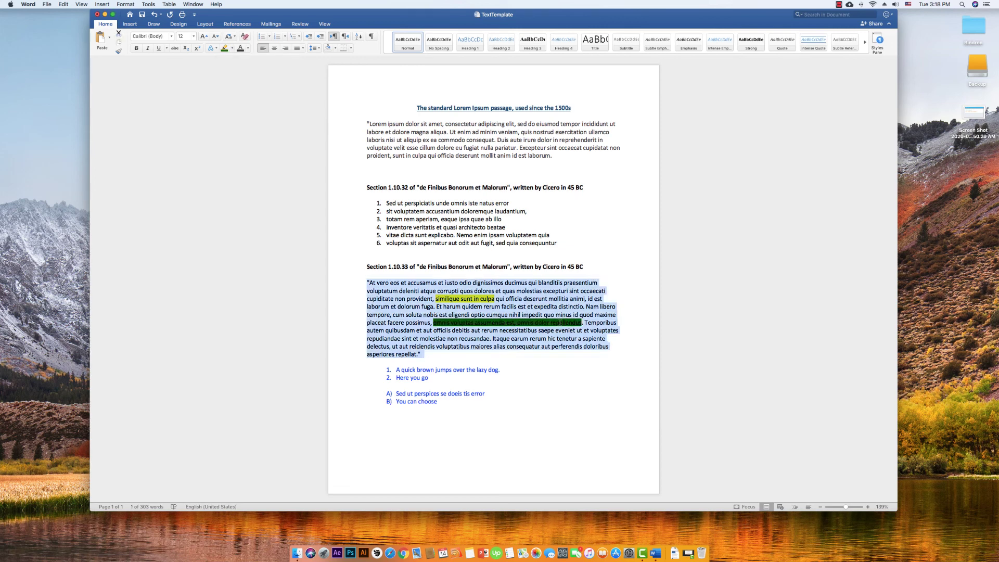
{"action": "left_click", "coordinate": [560, 323]}
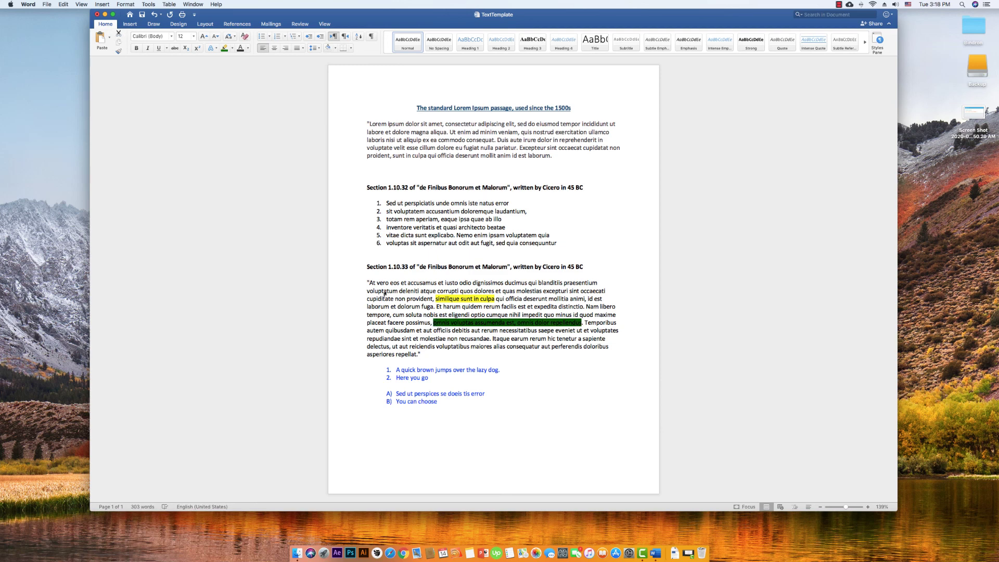
{"action": "left_click", "coordinate": [232, 48]}
{"action": "left_click", "coordinate": [250, 102]}
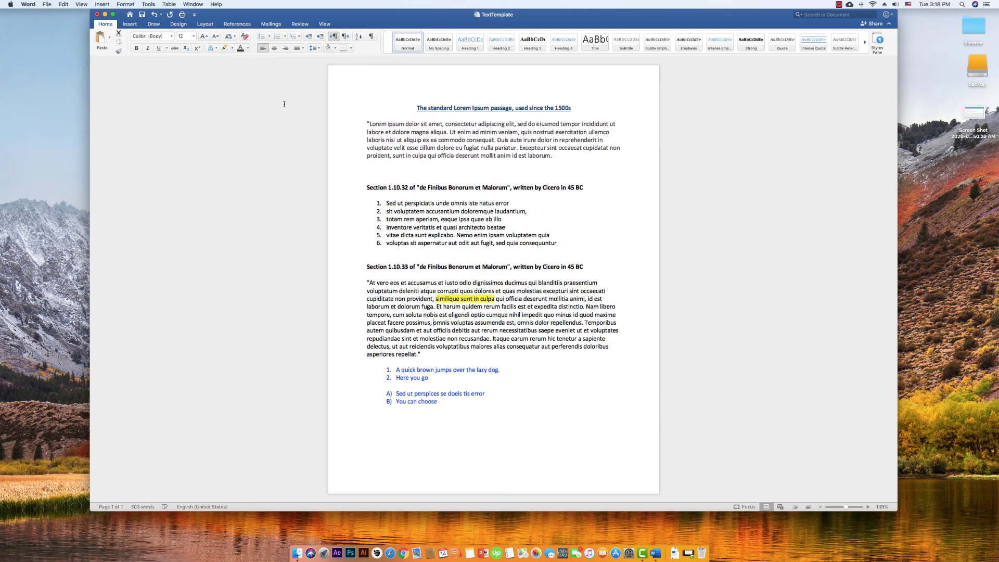